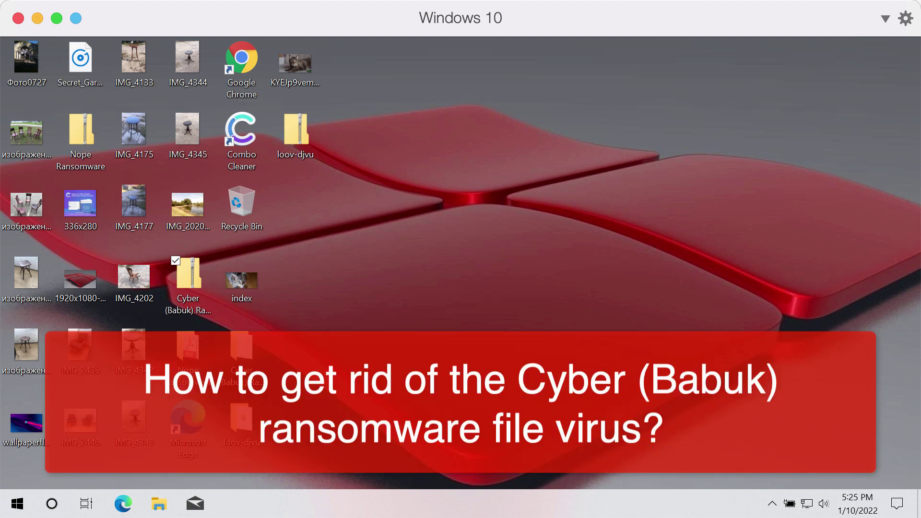
Step: Preview the cat and stool sample photos in Photos, closing each one
click(616, 305)
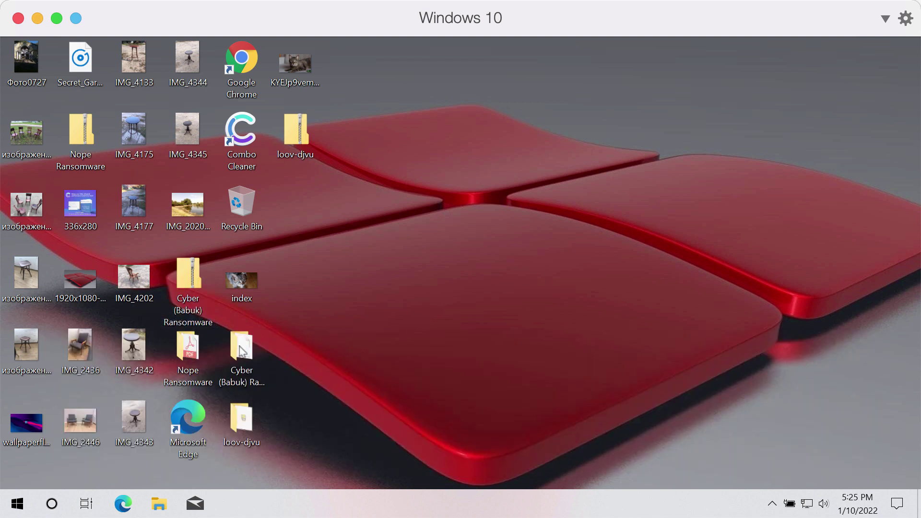
click(189, 316)
click(338, 311)
click(306, 72)
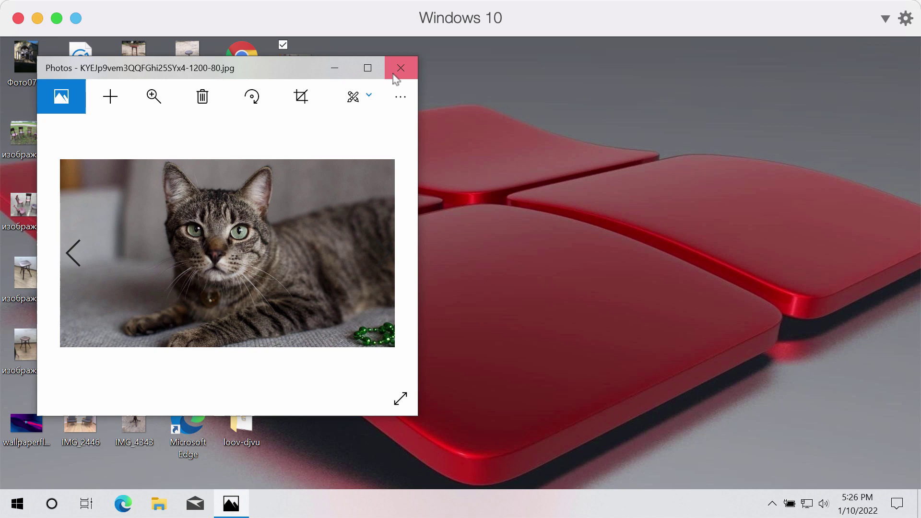
click(394, 74)
double_click(26, 273)
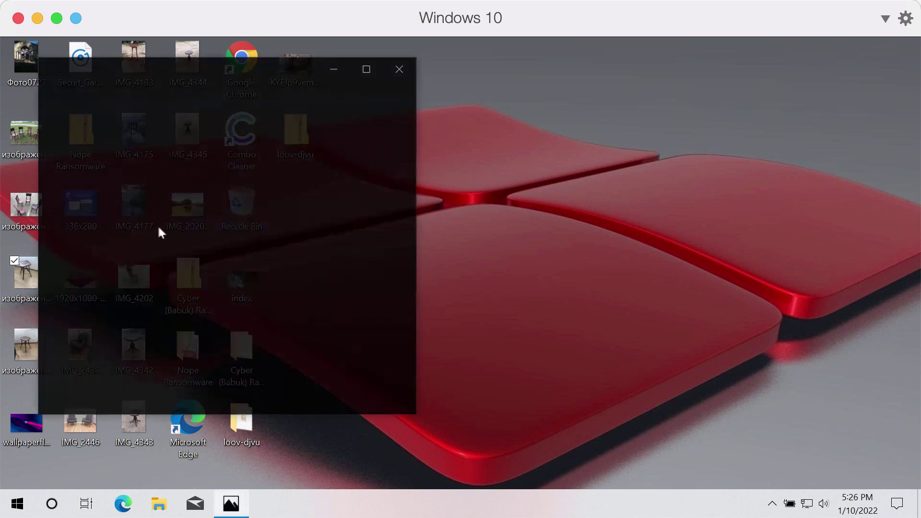
click(401, 67)
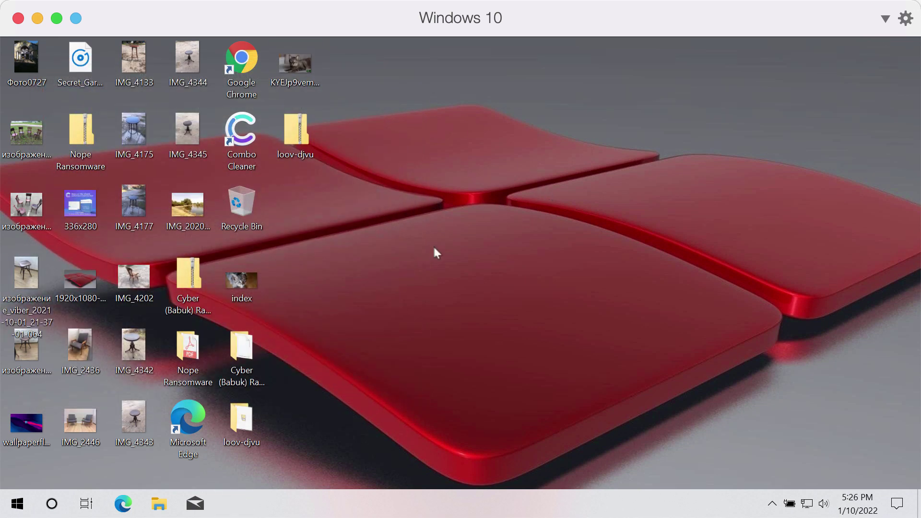
Step: View the wallpaperflare image, then open the Cyber (Babuk) Ransomware folder and select its application file
click(26, 423)
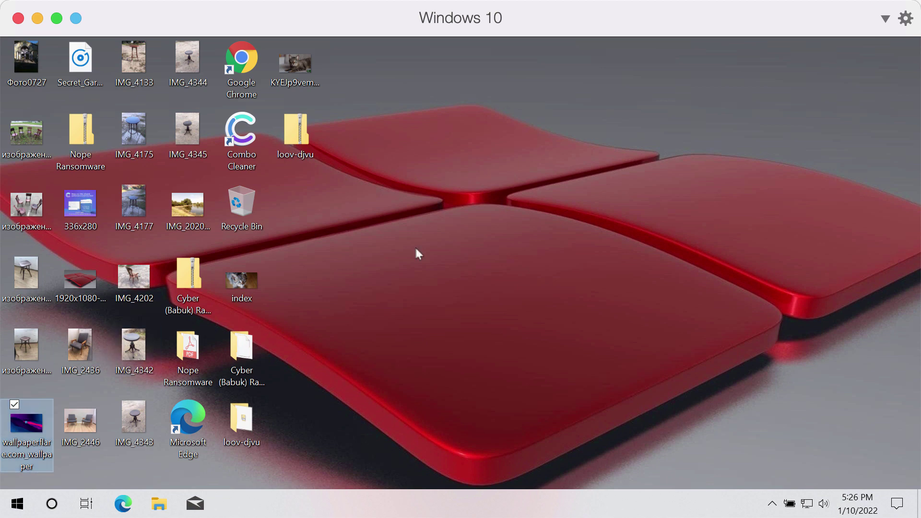
click(382, 323)
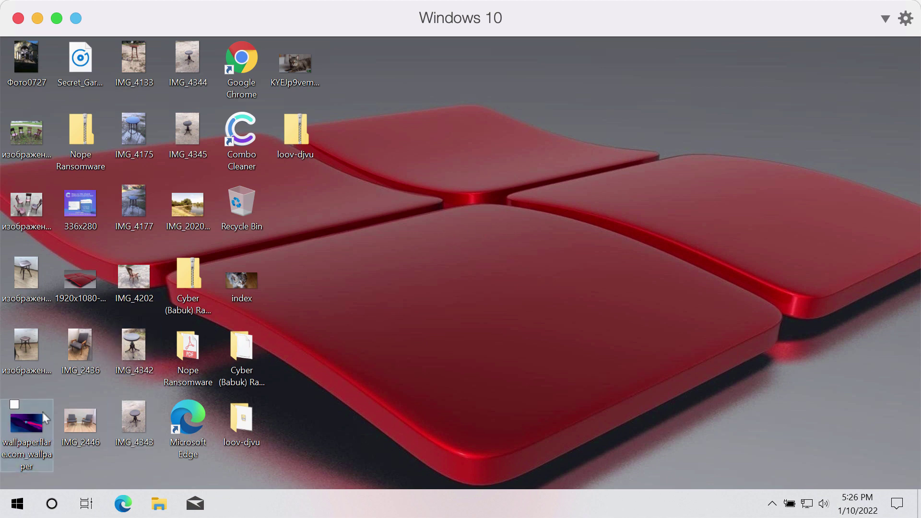
double_click(27, 425)
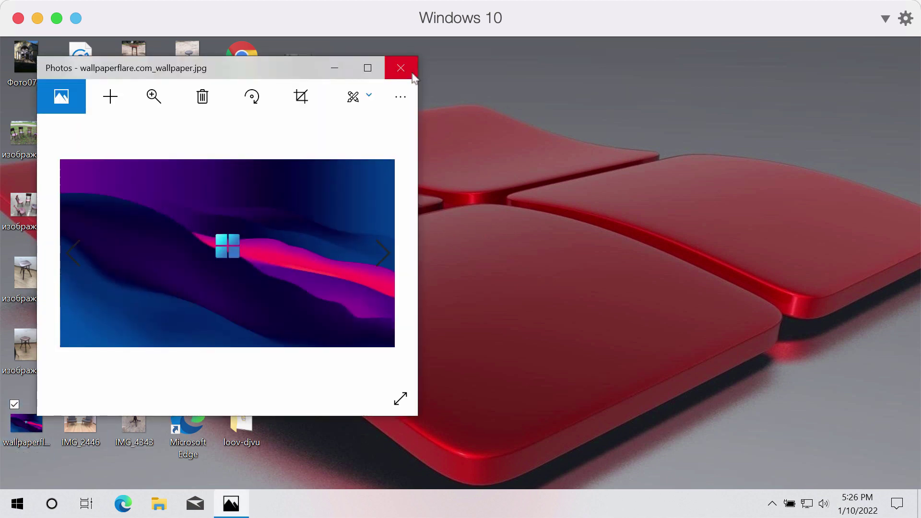
click(401, 67)
double_click(242, 369)
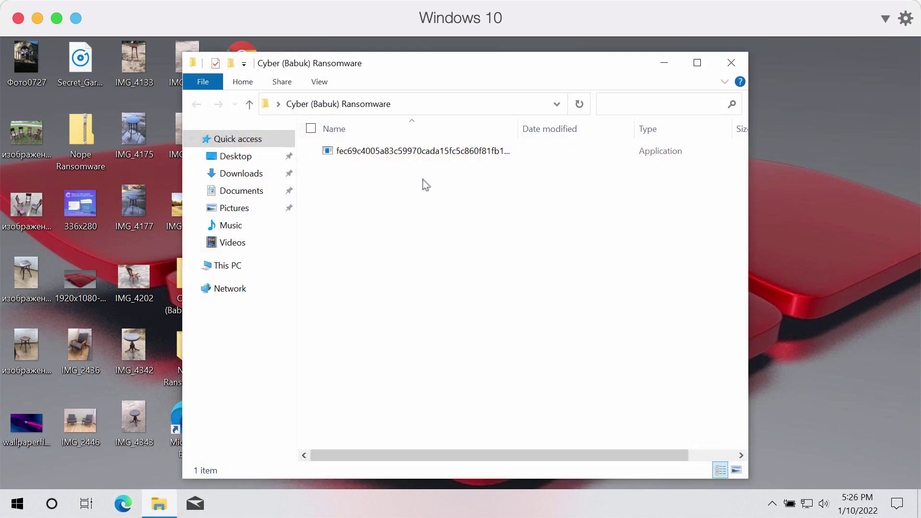
click(448, 156)
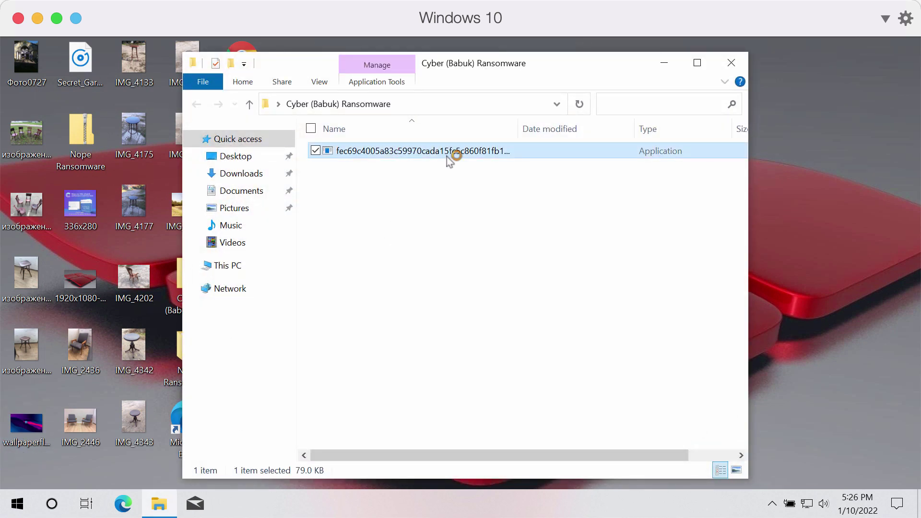
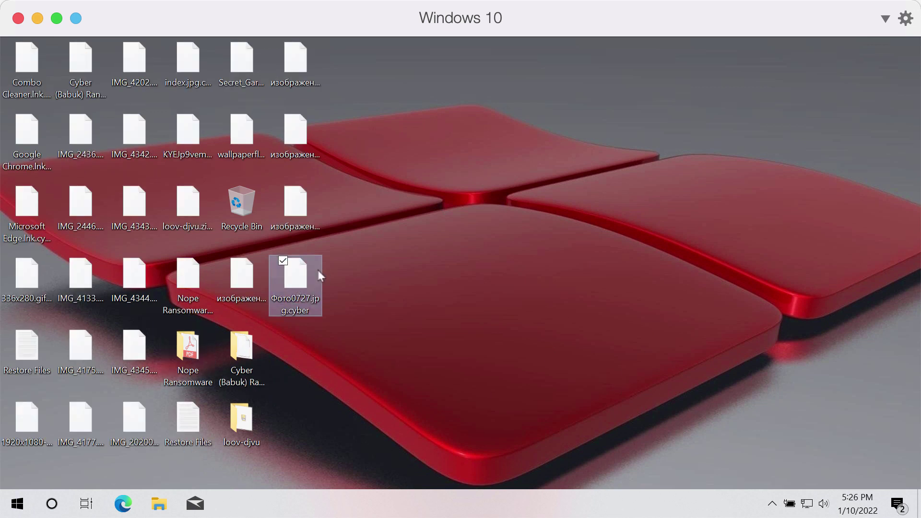
Step: Reveal the full names of the encrypted desktop files, like Фото0727.jpg.cyber and loov-djvu.zip.cyber
click(294, 211)
click(297, 142)
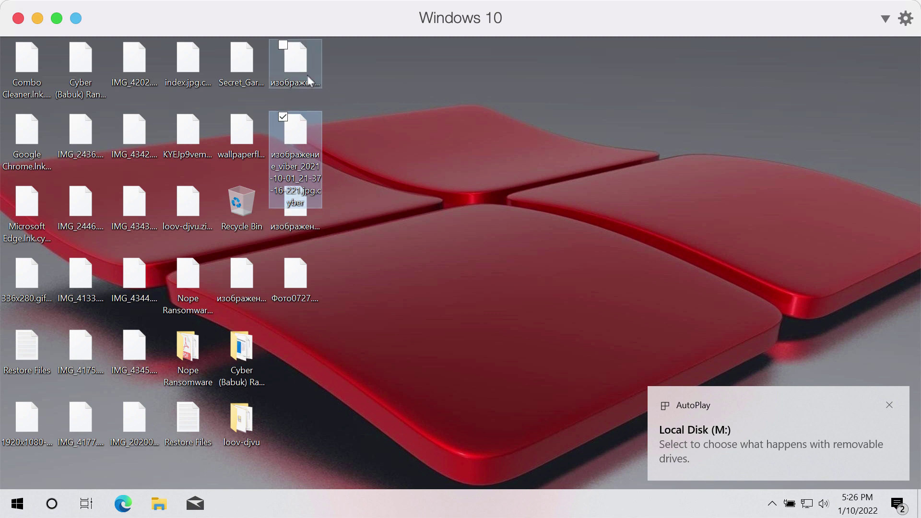
click(297, 65)
click(384, 196)
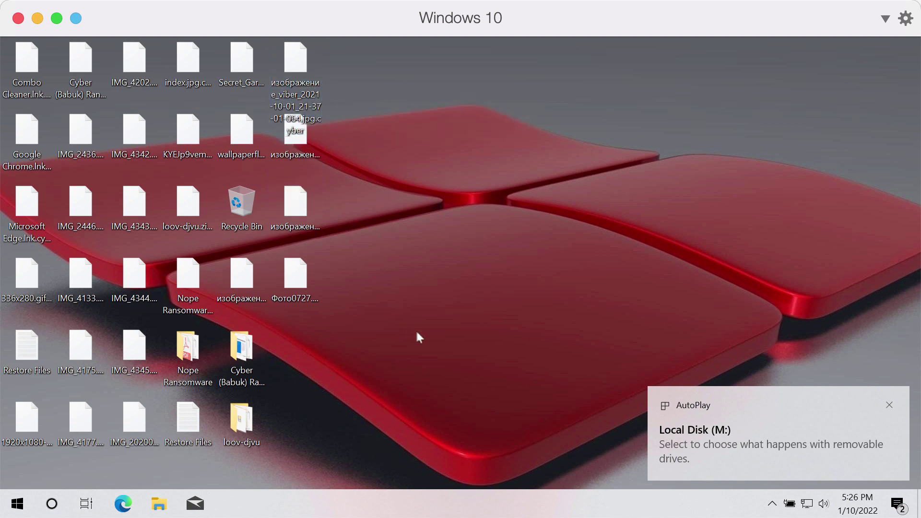
click(296, 291)
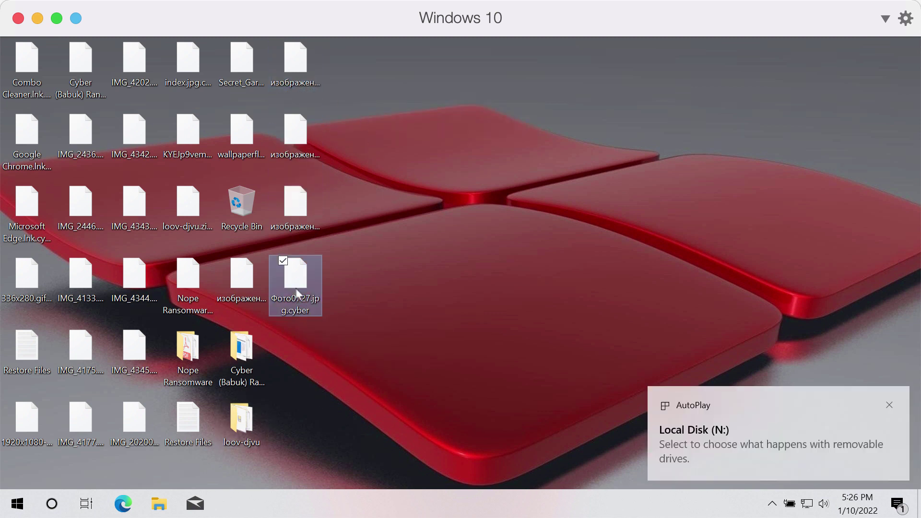
click(188, 234)
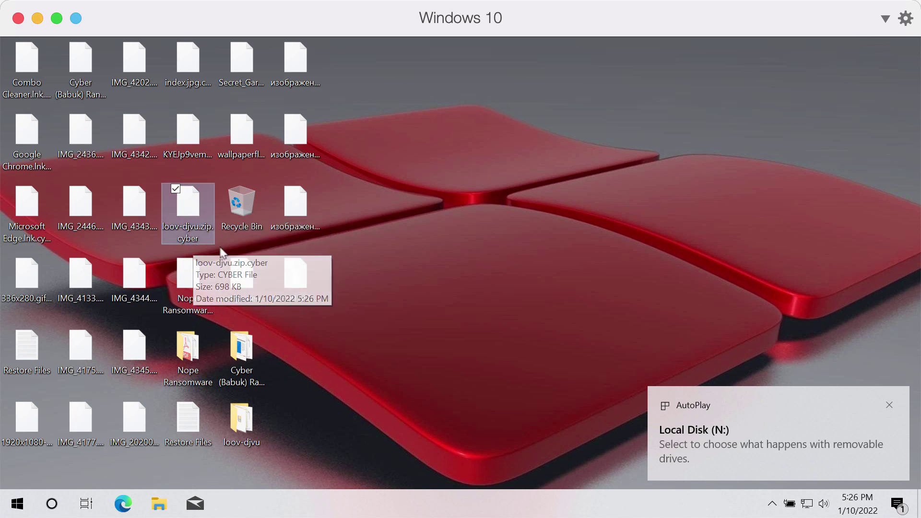
click(433, 269)
click(202, 129)
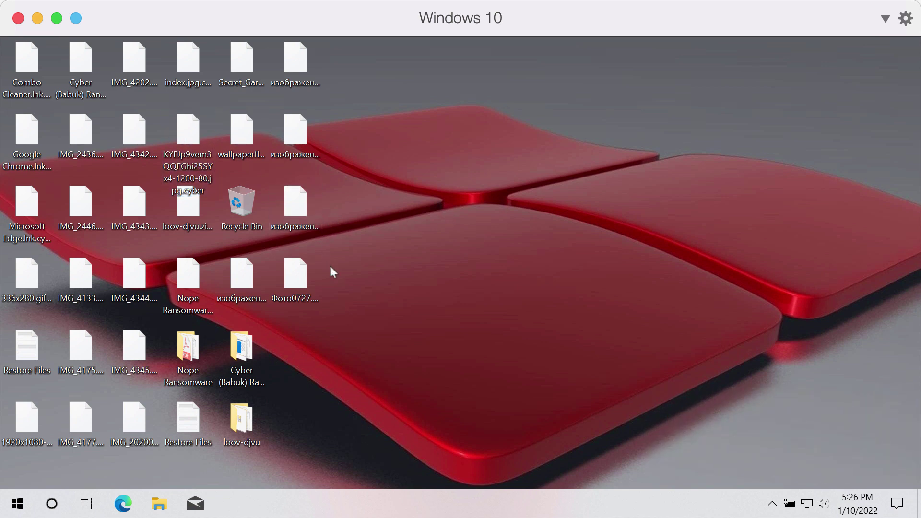
Step: Launch Task Manager from the taskbar, scroll through its process list, then close it
right_click(422, 504)
click(493, 430)
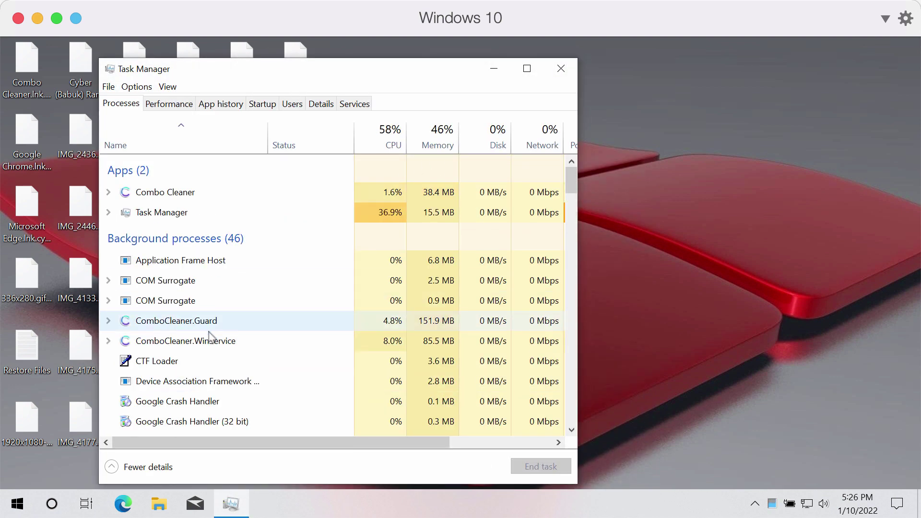
scroll(232, 340, down, 5)
scroll(236, 342, up, 4)
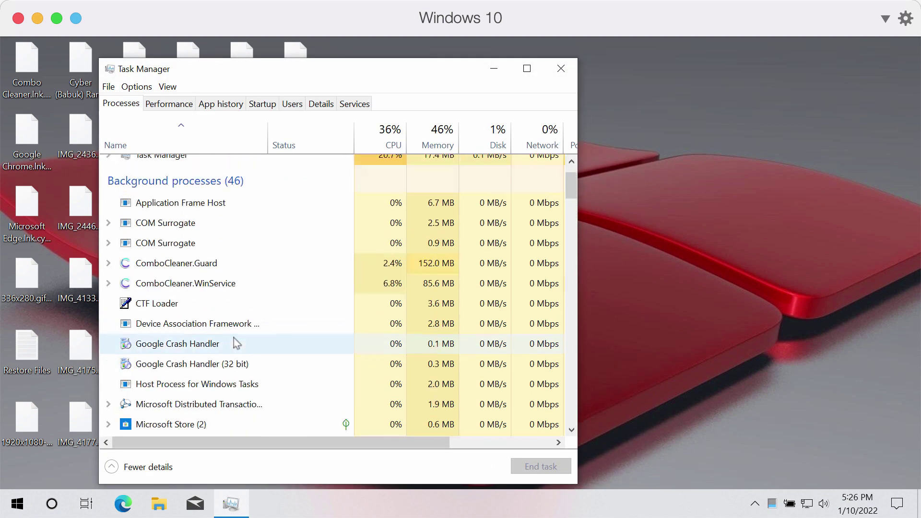
scroll(236, 343, up, 1)
scroll(235, 343, down, 9)
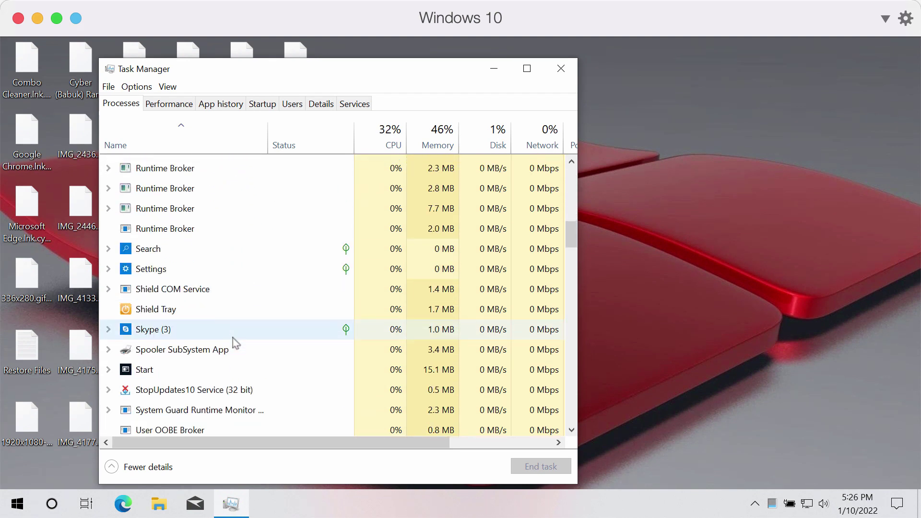
scroll(235, 343, down, 3)
scroll(233, 341, up, 4)
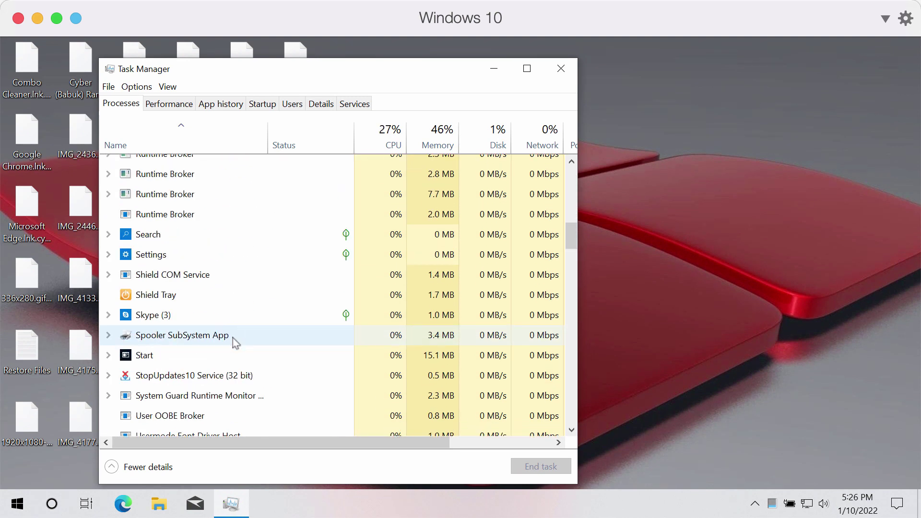
scroll(214, 369, down, 1)
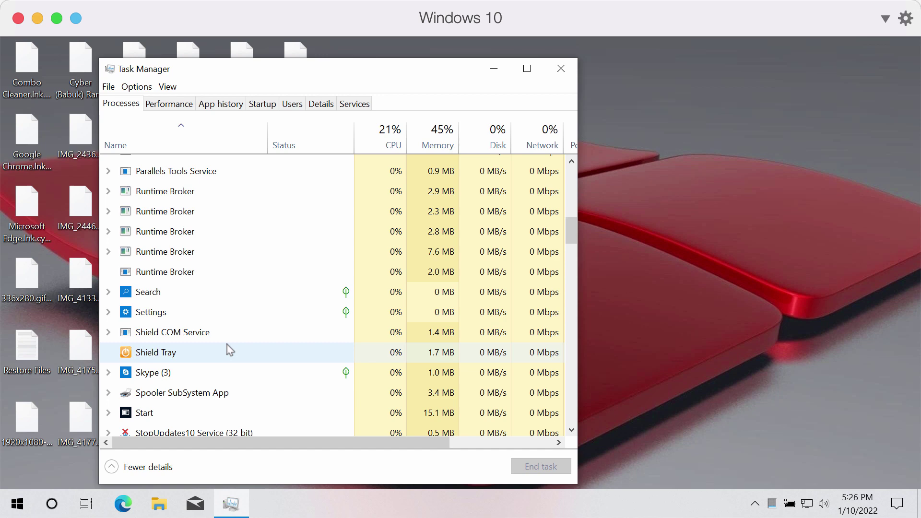
scroll(210, 379, down, 2)
scroll(211, 378, up, 2)
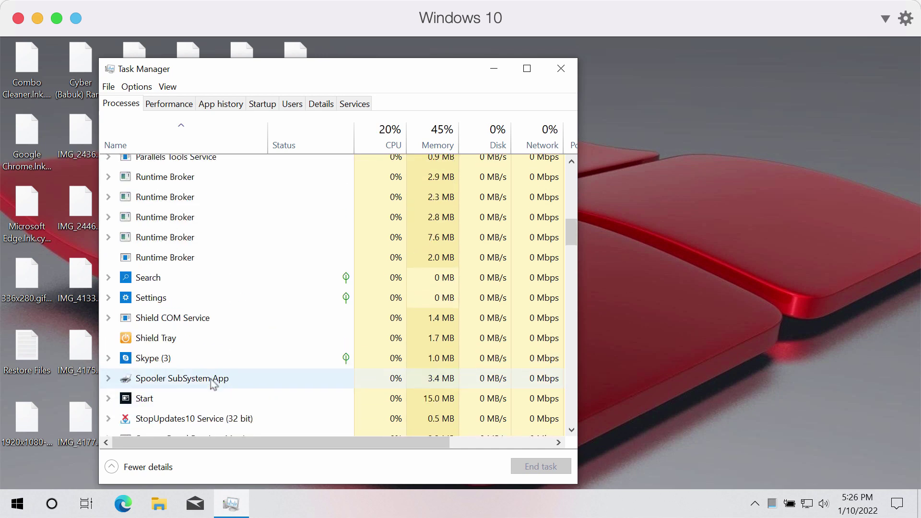
scroll(211, 380, down, 1)
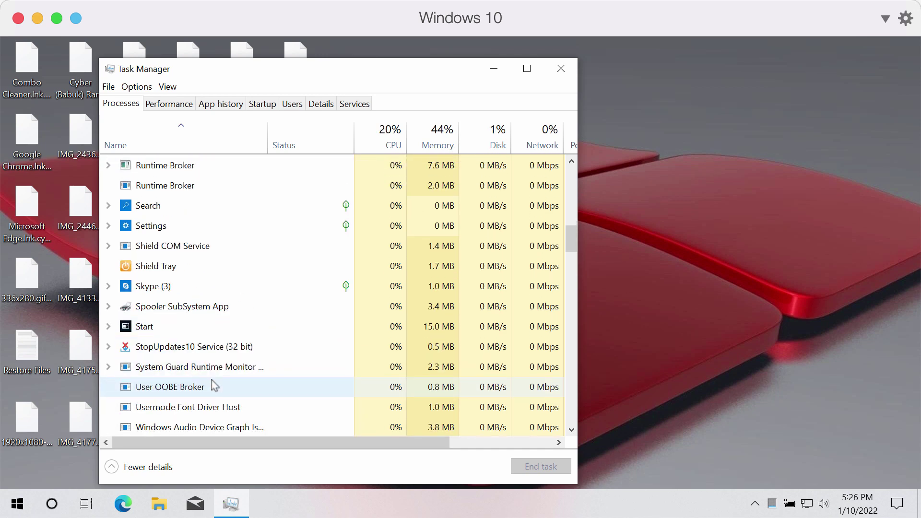
scroll(217, 387, down, 1)
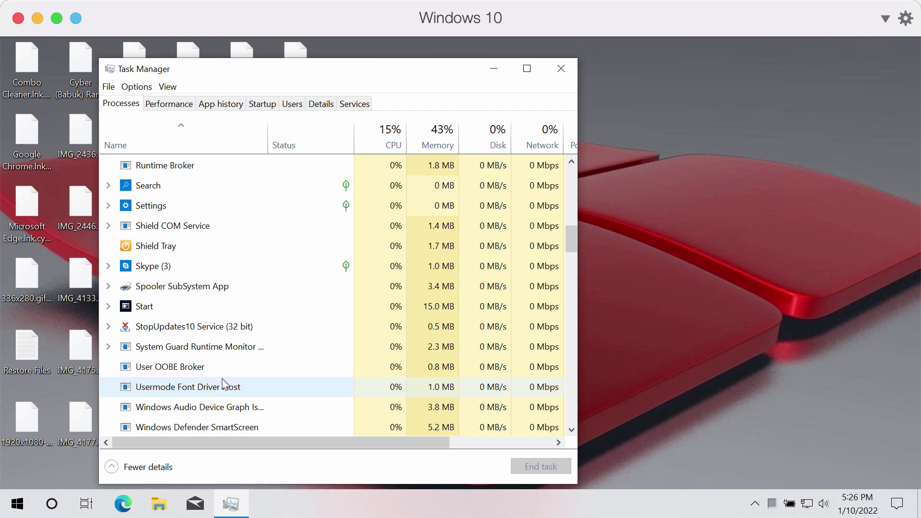
scroll(225, 379, up, 10)
scroll(390, 210, right, 2)
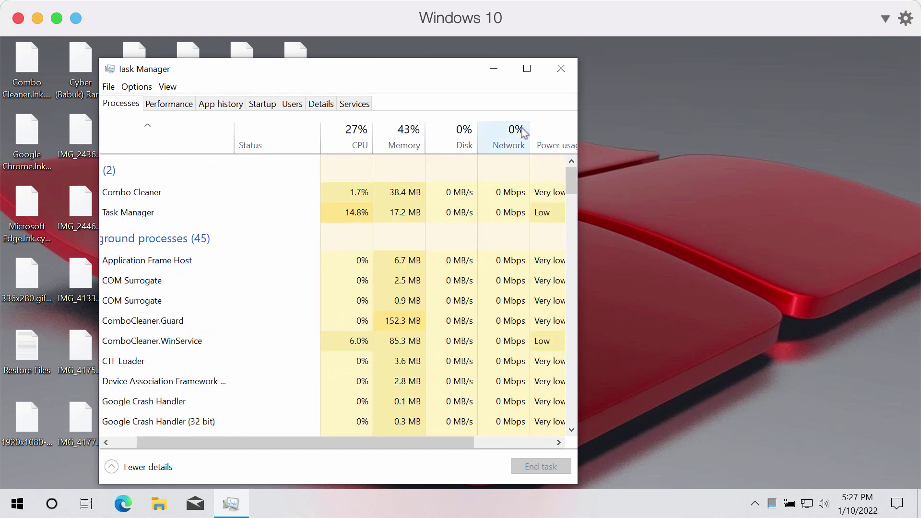
click(561, 68)
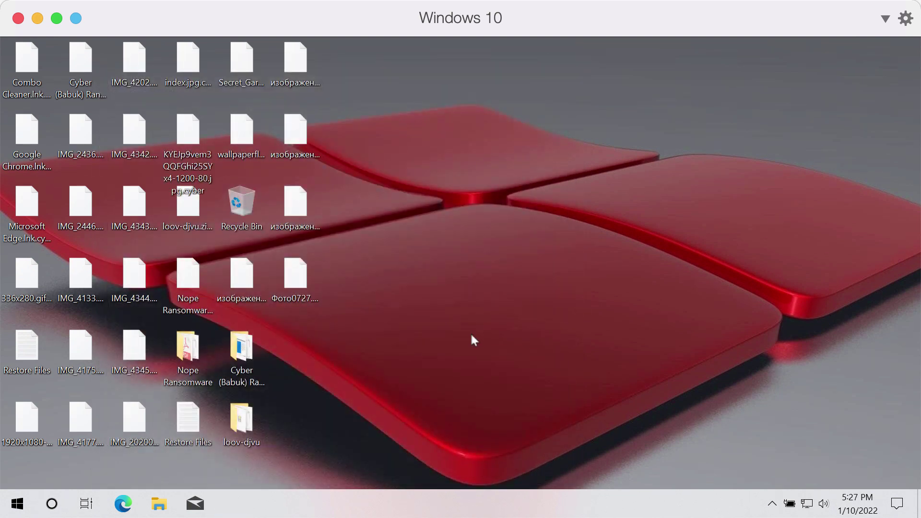
Step: Open the Restore Files ransom note in Notepad and read its contact and payment demands
double_click(188, 422)
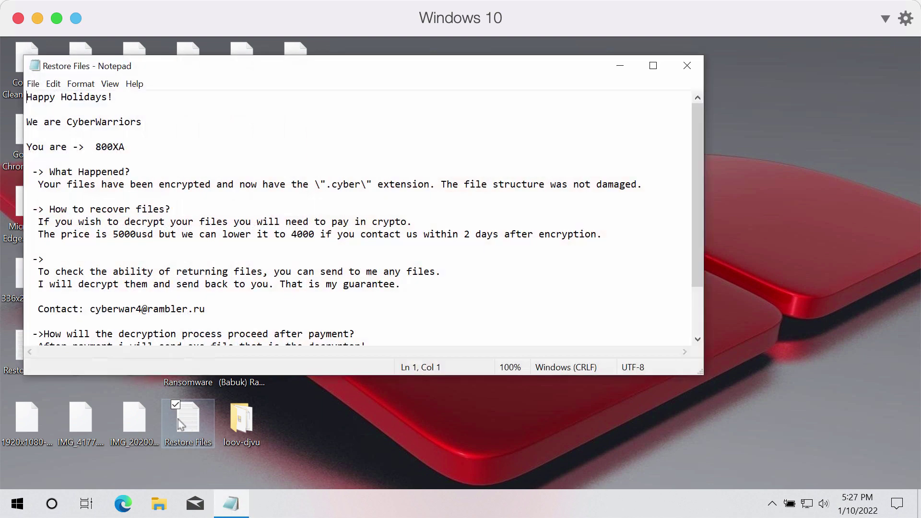
scroll(365, 277, down, 2)
scroll(364, 277, up, 2)
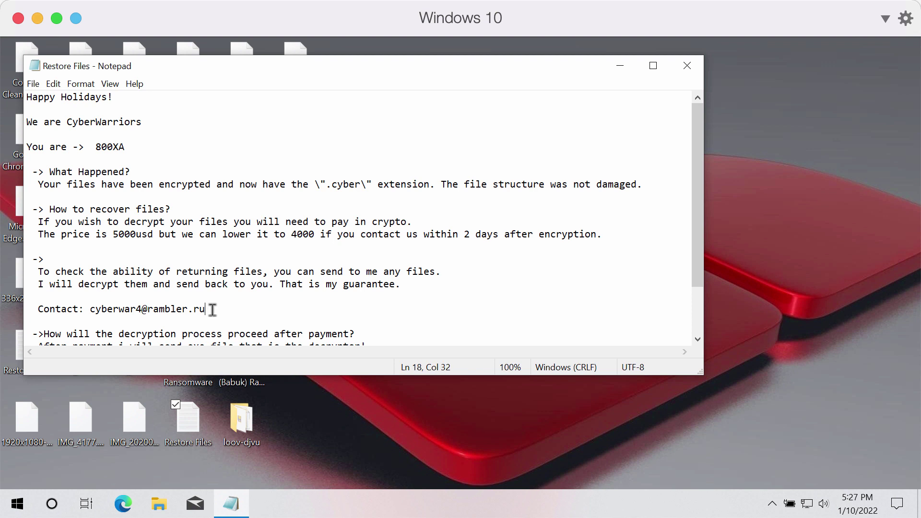
mouse_move(212, 310)
mouse_down()
mouse_move(92, 309)
mouse_move(202, 307)
mouse_up()
click(109, 312)
drag(595, 70, 691, 132)
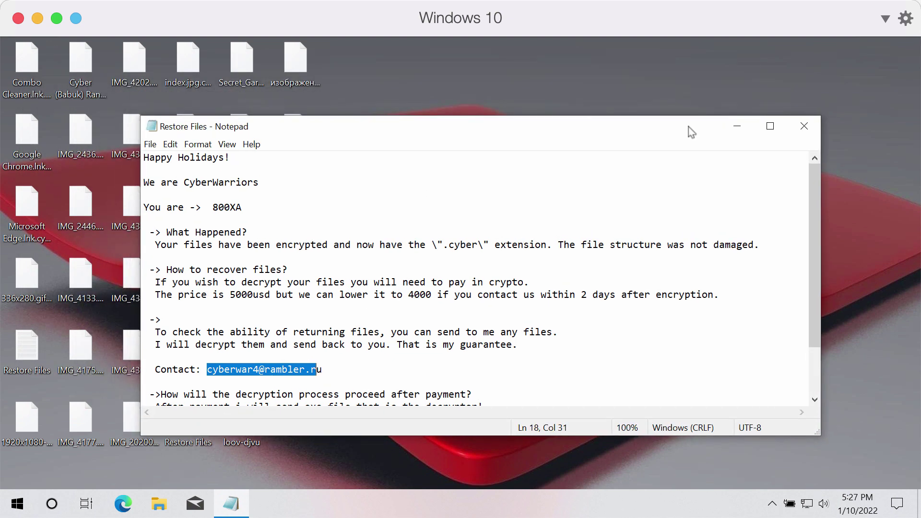
click(631, 329)
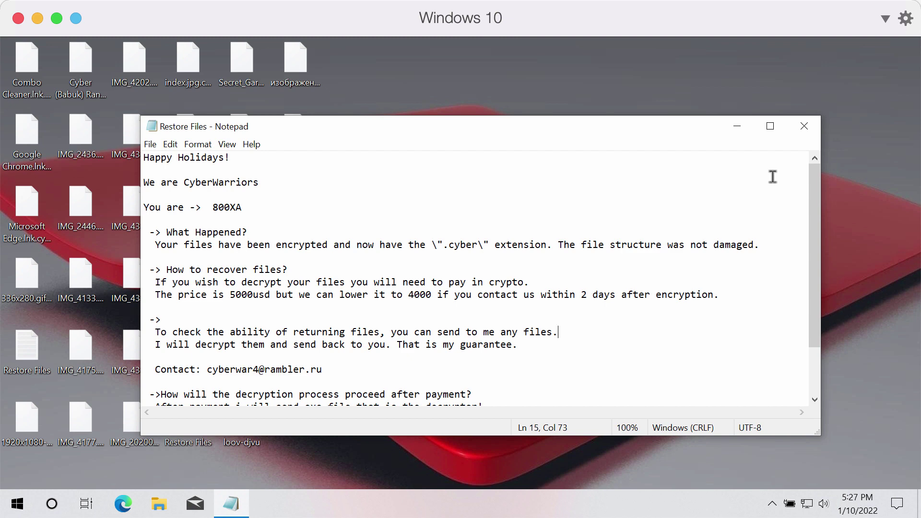
Step: Minimize the ransom note and open the Recycle Bin
click(737, 127)
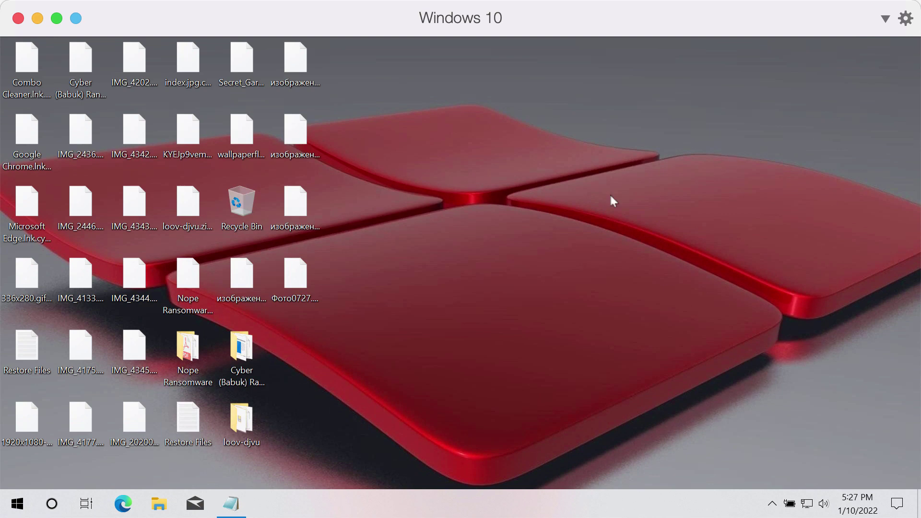
click(239, 205)
double_click(246, 203)
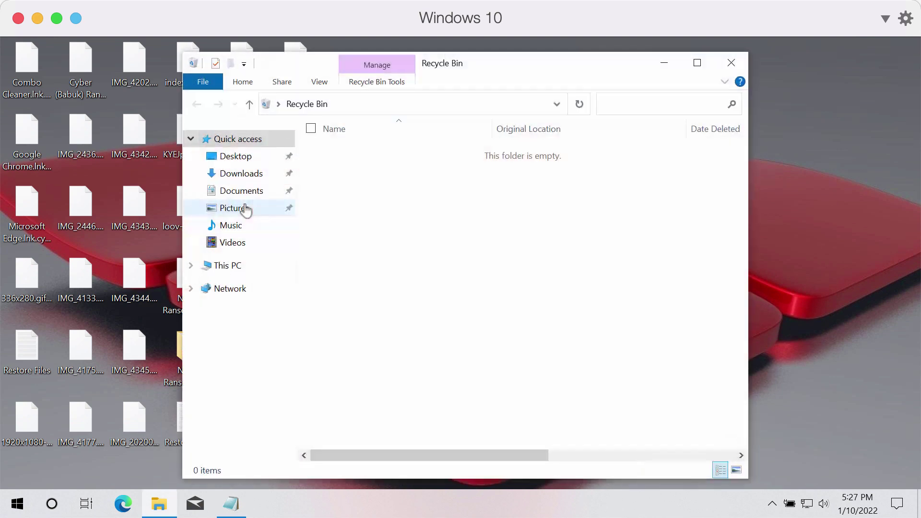
Step: Launch iexplore from C:\Program Files (x86)\Internet Explorer via This PC
click(281, 271)
double_click(410, 302)
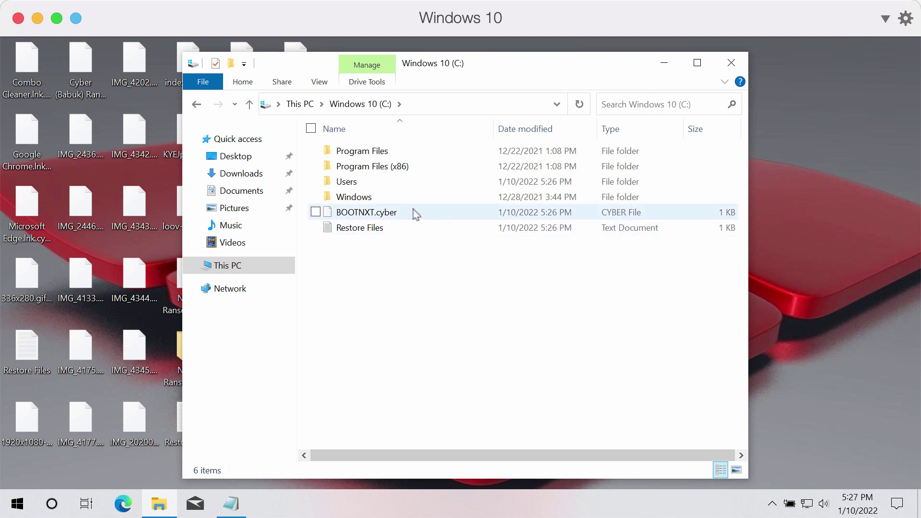
click(426, 168)
double_click(397, 168)
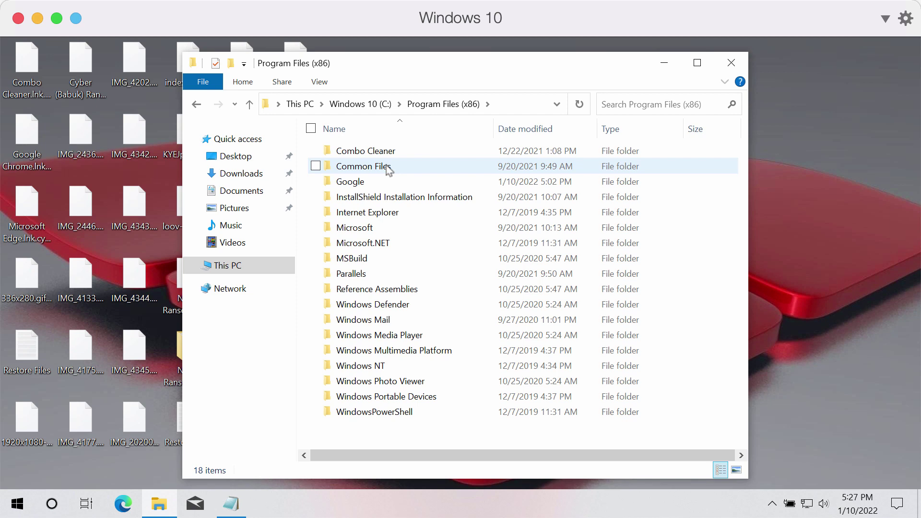
double_click(397, 214)
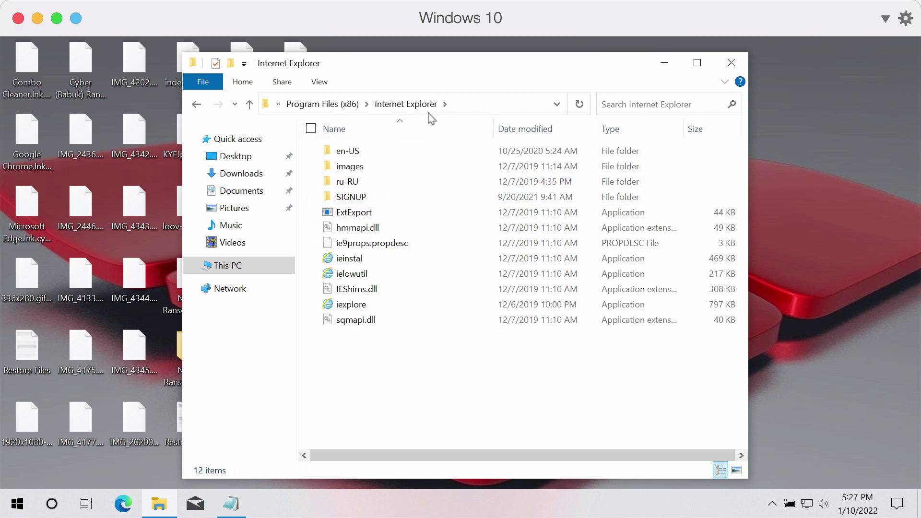
double_click(384, 305)
Step: Close File Explorer and bring the Combo Cleaner site tab to the front
click(731, 64)
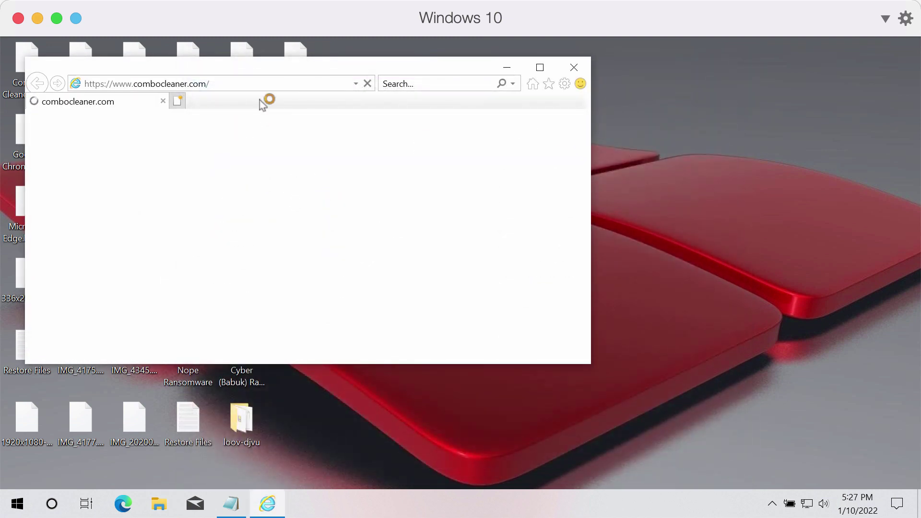
drag(339, 71, 387, 70)
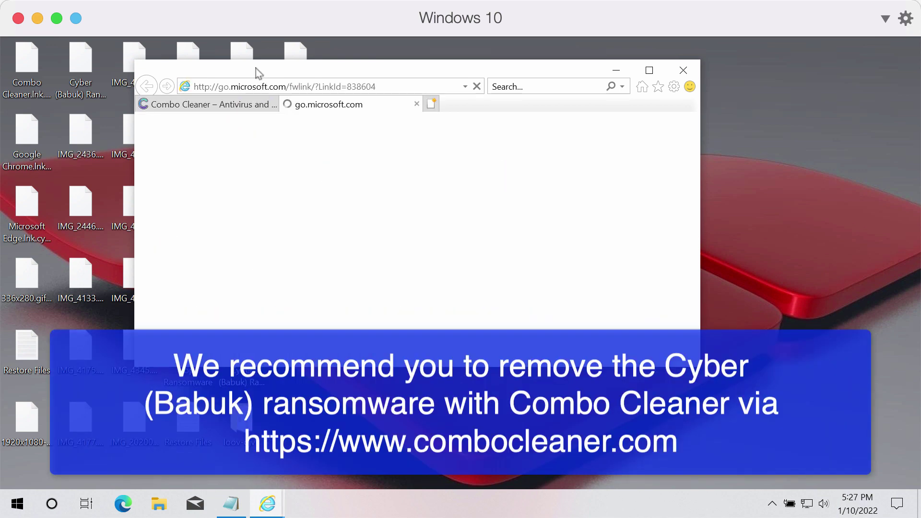
click(209, 105)
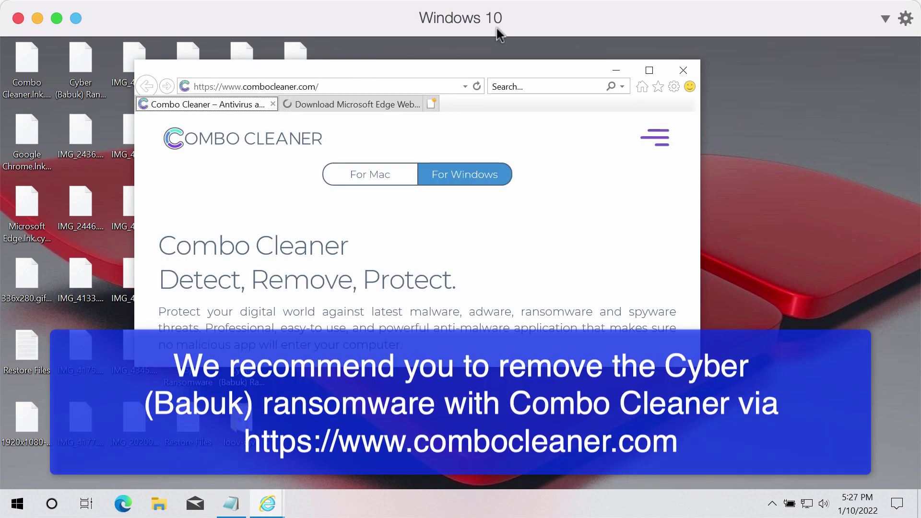
Step: Scroll to the Combo Cleaner download offer, then close the browser with all tabs
scroll(335, 240, down, 1)
scroll(335, 240, down, 5)
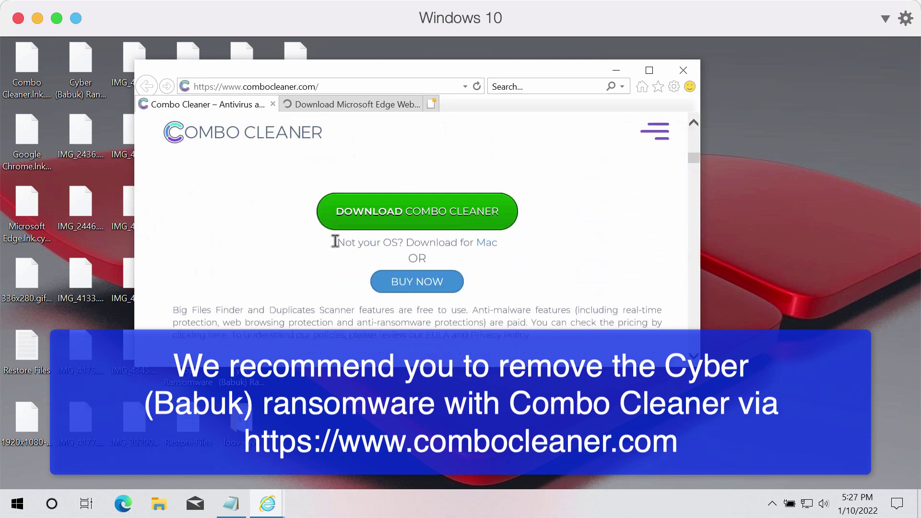
scroll(377, 242, up, 2)
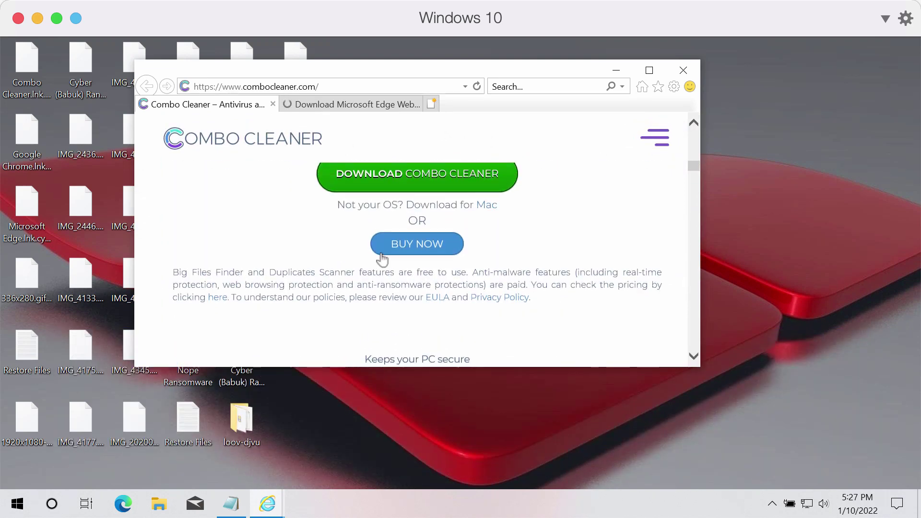
click(683, 71)
click(408, 227)
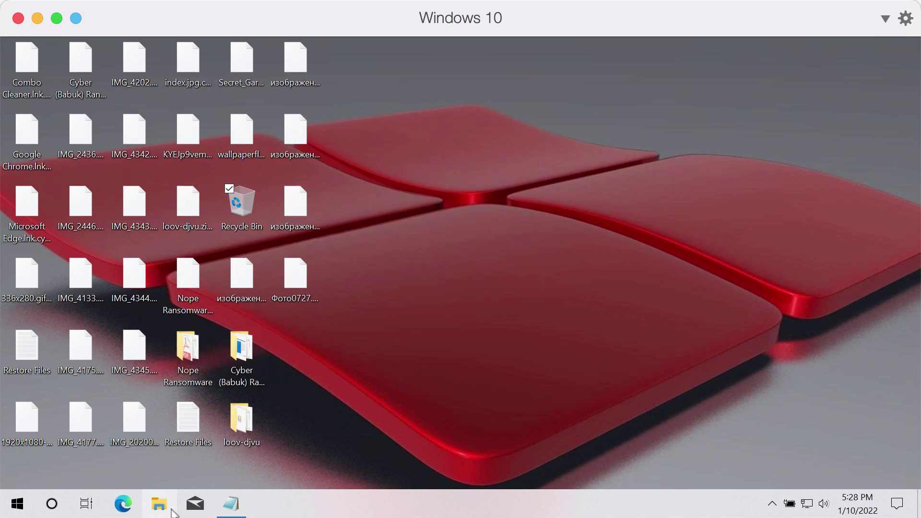
Step: Launch ComboCleaner from C:\Program Files (x86)\Combo Cleaner in a new File Explorer window
click(158, 504)
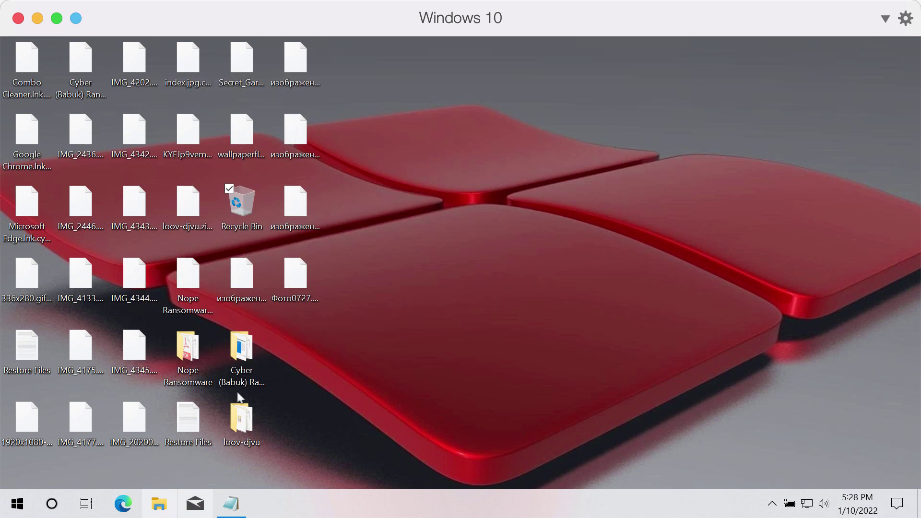
click(281, 266)
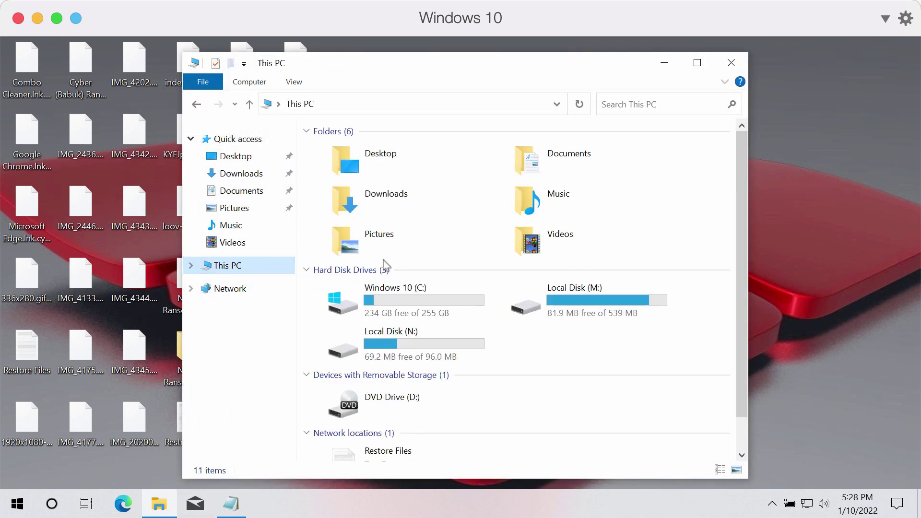
click(455, 304)
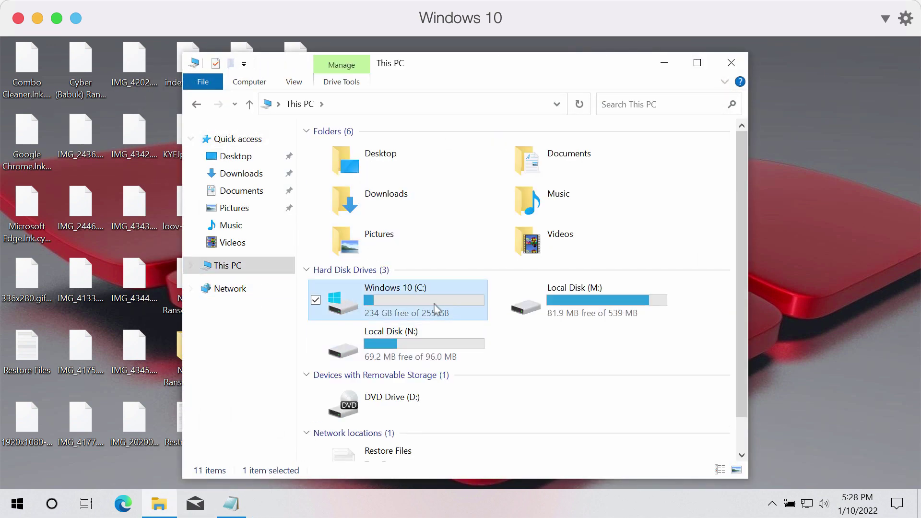
double_click(435, 305)
double_click(427, 174)
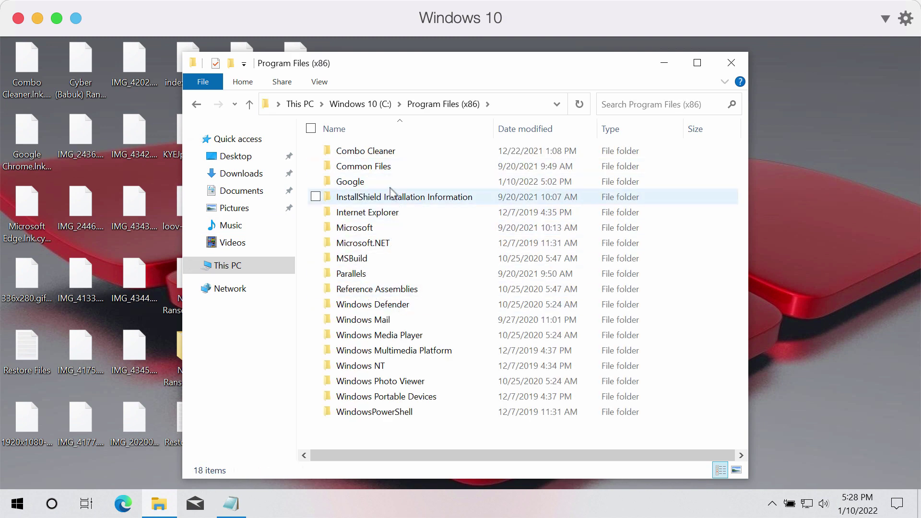
double_click(395, 152)
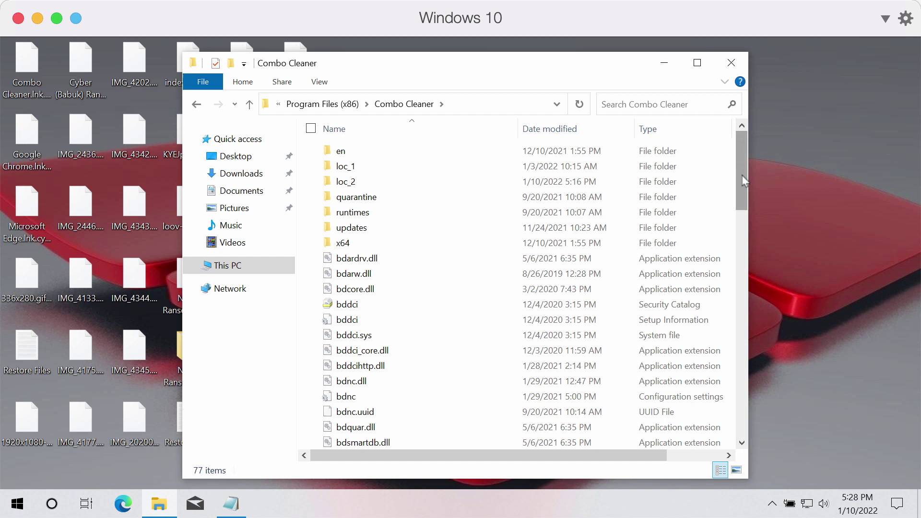
scroll(595, 165, down, 3)
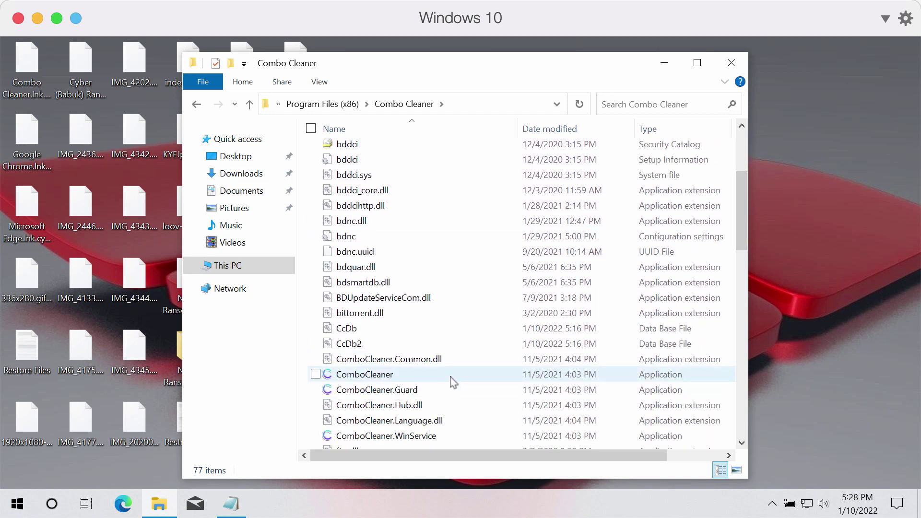
double_click(452, 379)
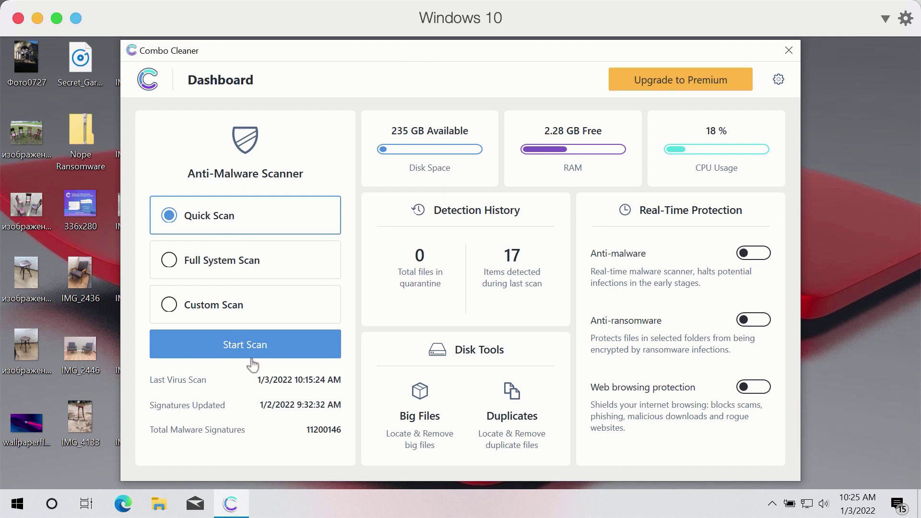
Step: Start a Quick Scan in Combo Cleaner
click(259, 343)
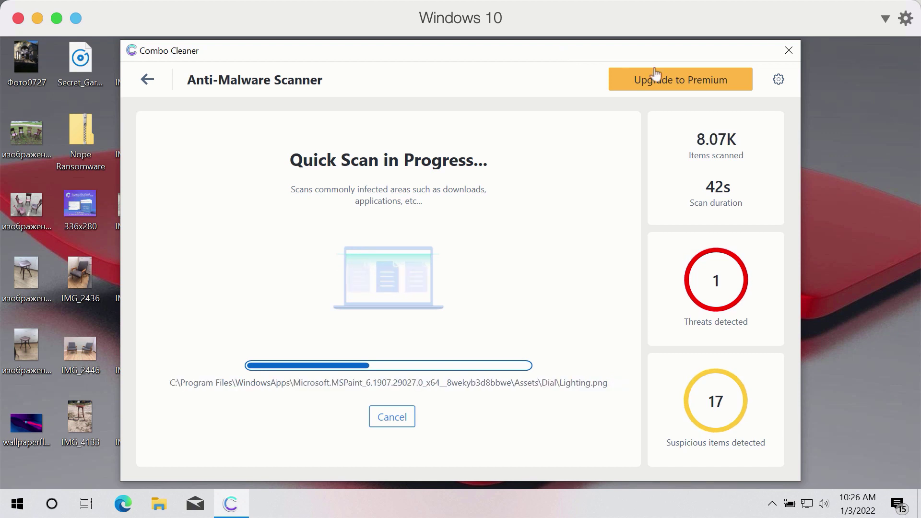
Step: Show Combo Cleaner's Anti-Ransomware settings, with no protected folders listed
click(780, 83)
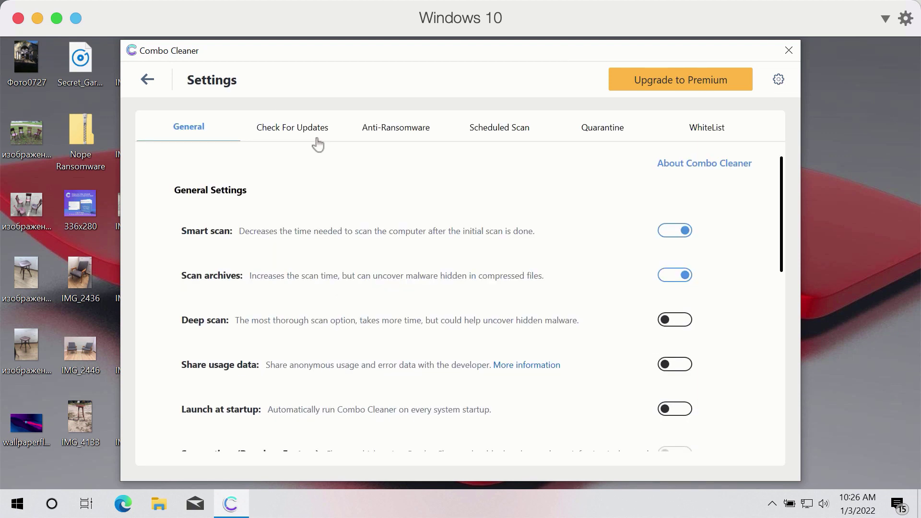
click(396, 139)
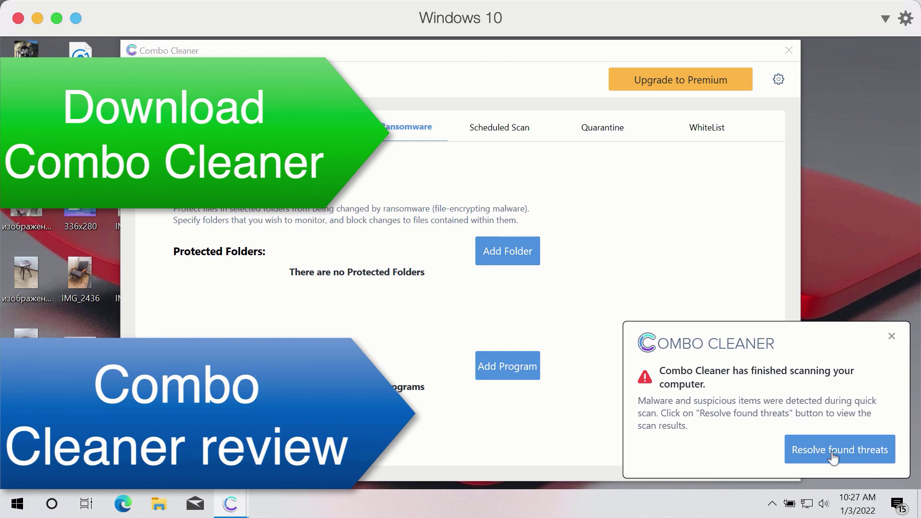
Step: Open the 18 found threats and scroll the list to the infected executable
click(832, 453)
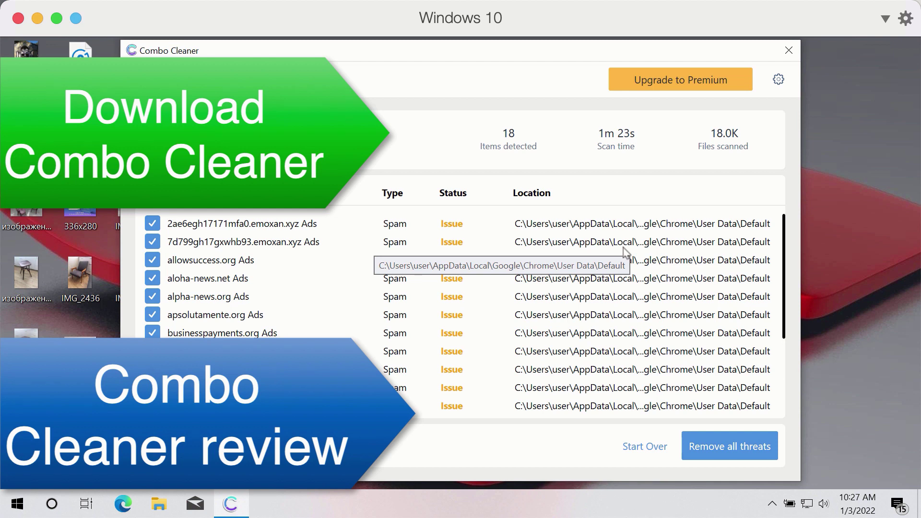
scroll(507, 315, down, 3)
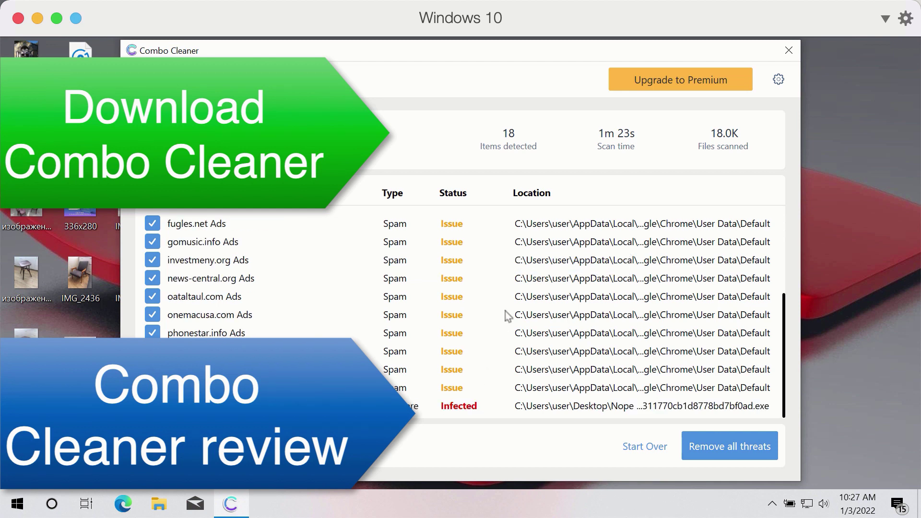
scroll(507, 315, up, 5)
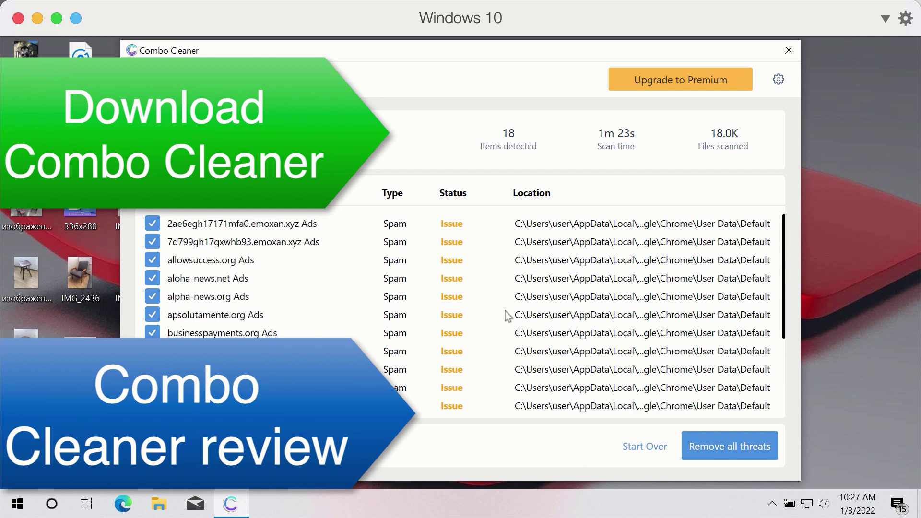